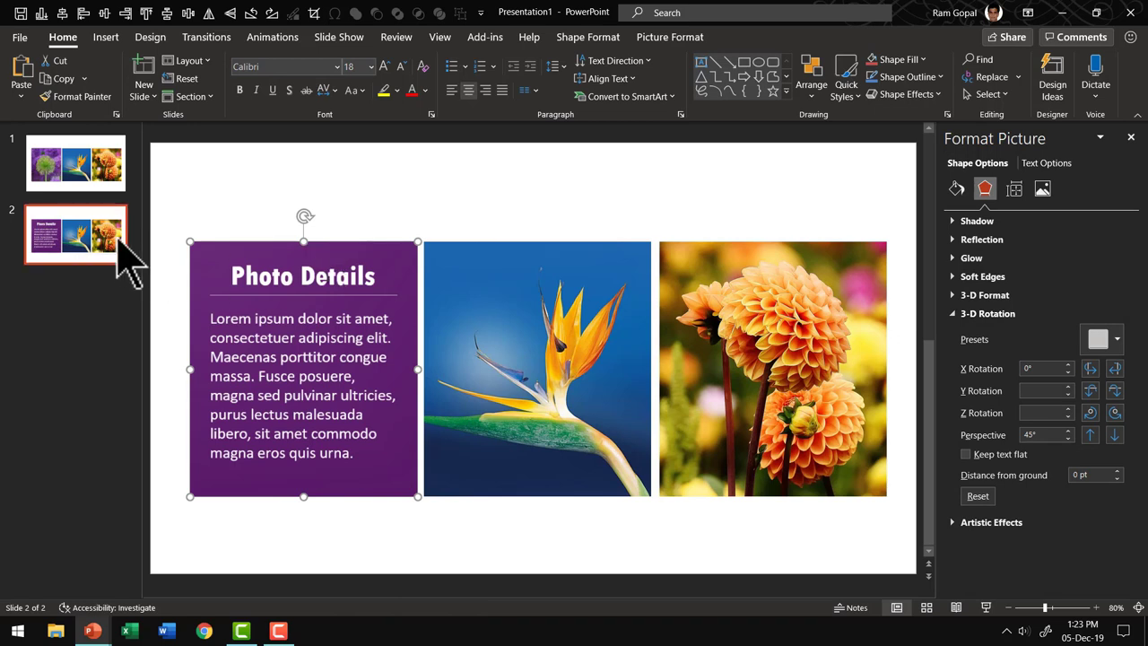
Deselect the purple Photo Details panel on slide 2.
{"action": "left_click", "coordinate": [125, 264]}
Apply the Morph transition to slide 2 and select the bird-of-paradise photo.
{"action": "left_click", "coordinate": [207, 37]}
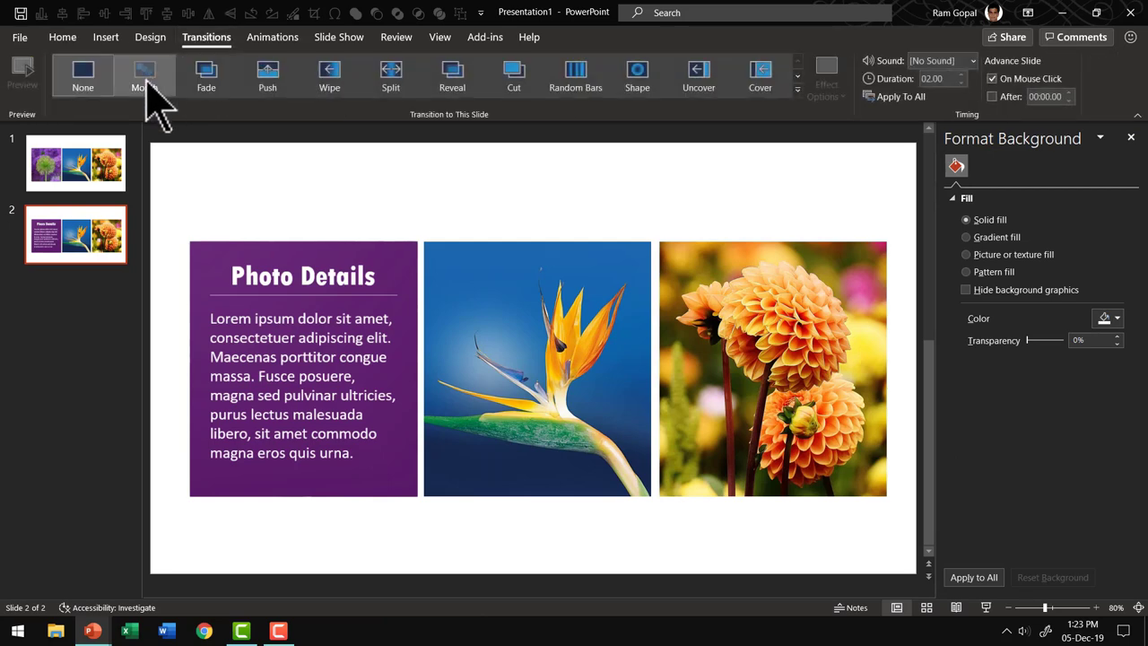
{"action": "left_click", "coordinate": [145, 79]}
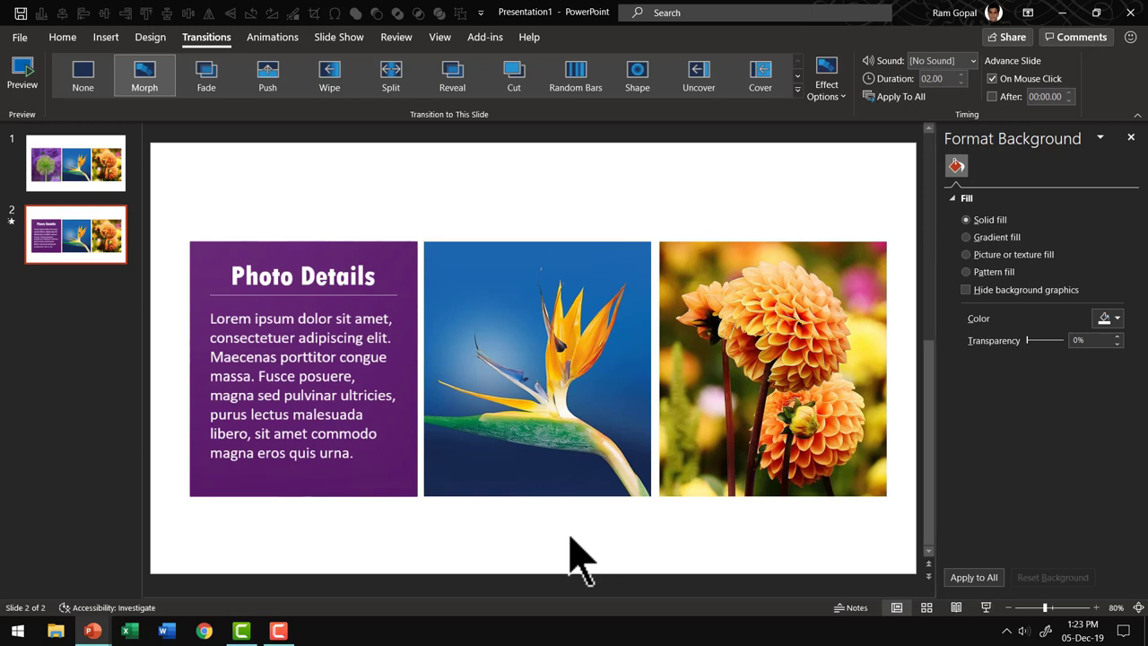
{"action": "left_click_drag", "start_coordinate": [675, 538], "coordinate": [359, 151]}
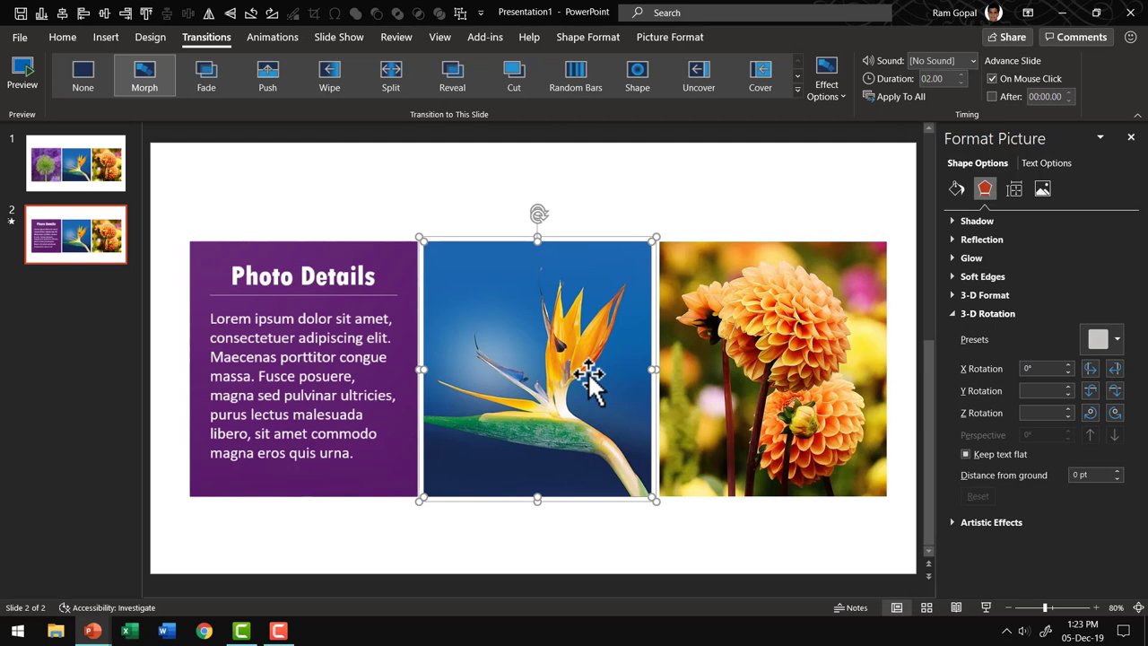
Give the bird-of-paradise photo the Perspective: Front preset with a 180° X rotation.
{"action": "left_click", "coordinate": [1110, 345]}
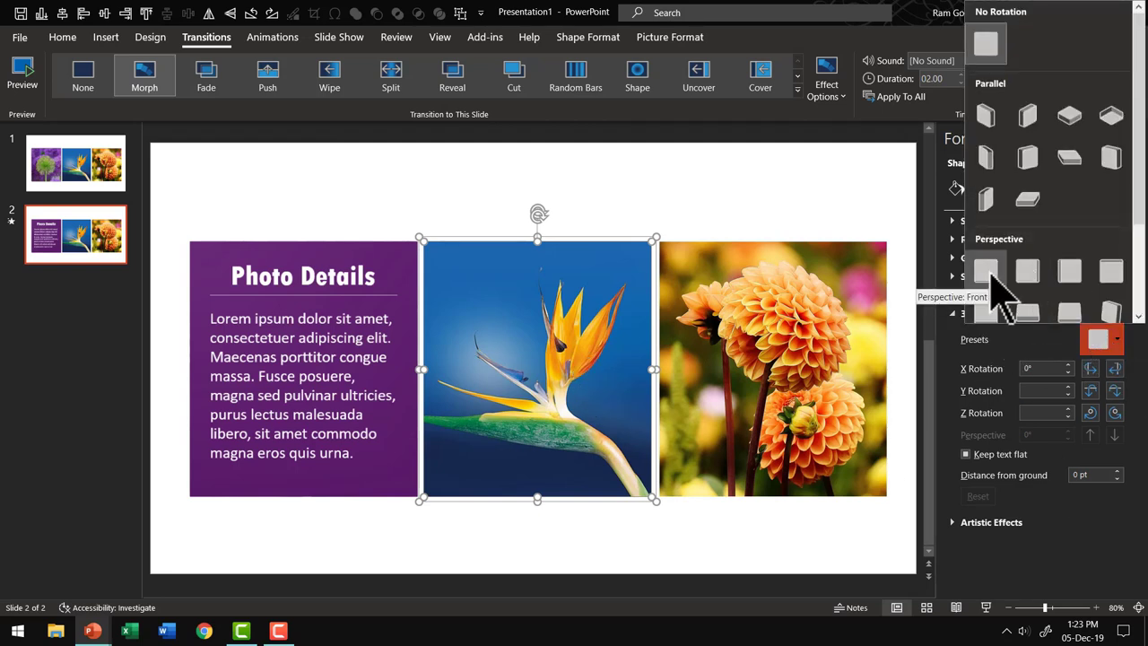
{"action": "left_click", "coordinate": [990, 274]}
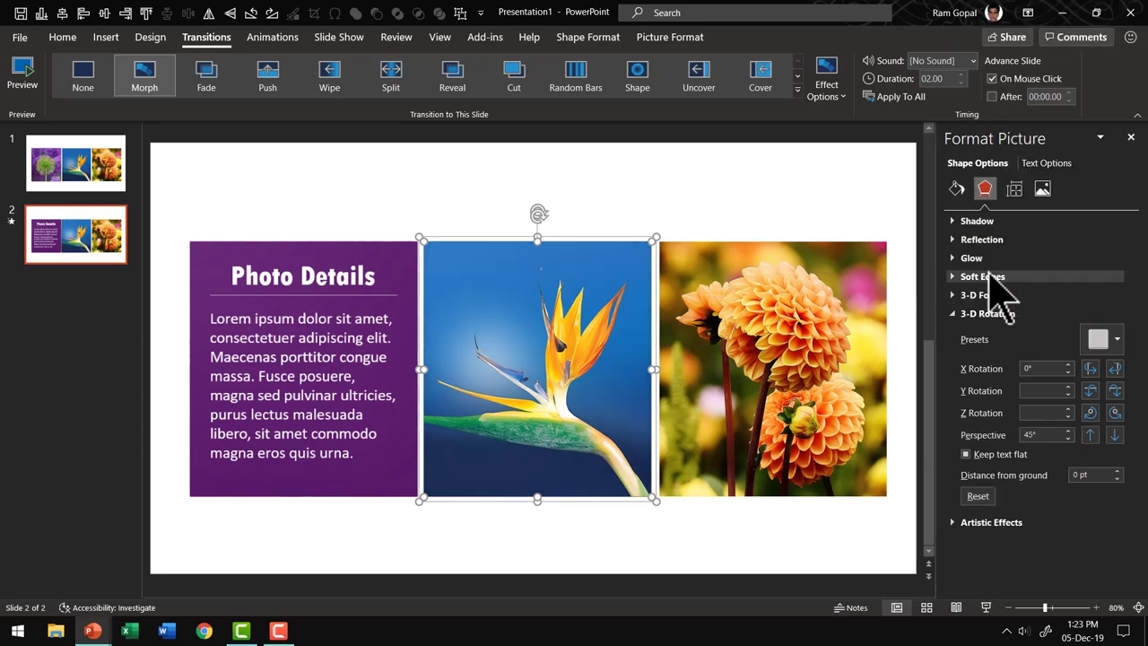
{"action": "double_click", "coordinate": [1037, 367]}
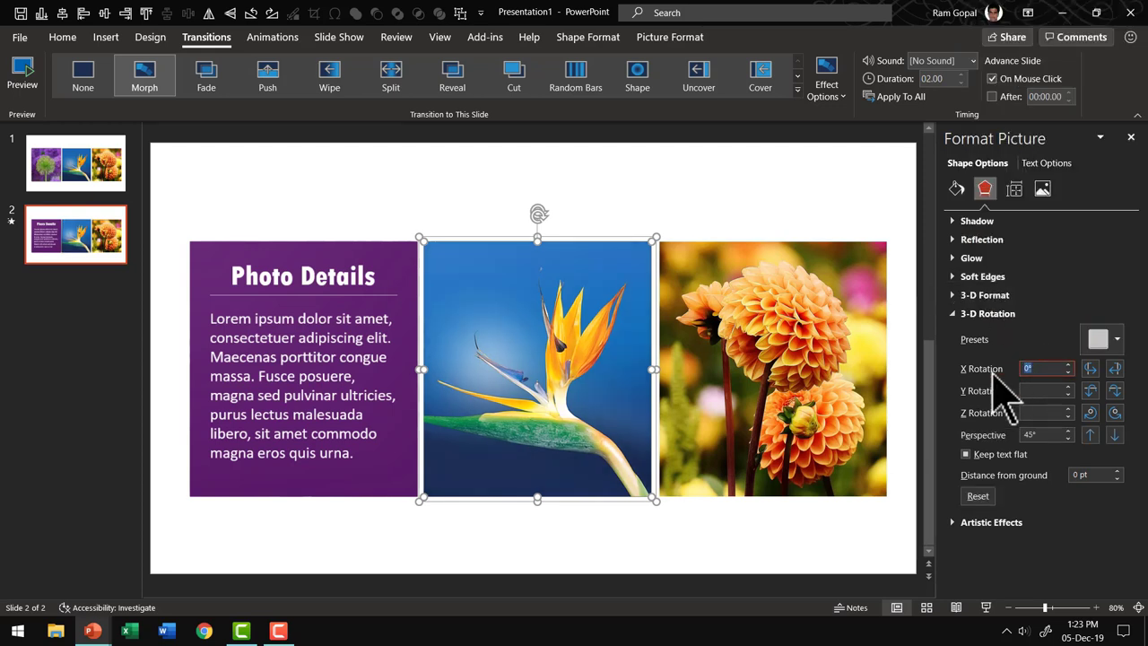
{"action": "type", "text": "180"}
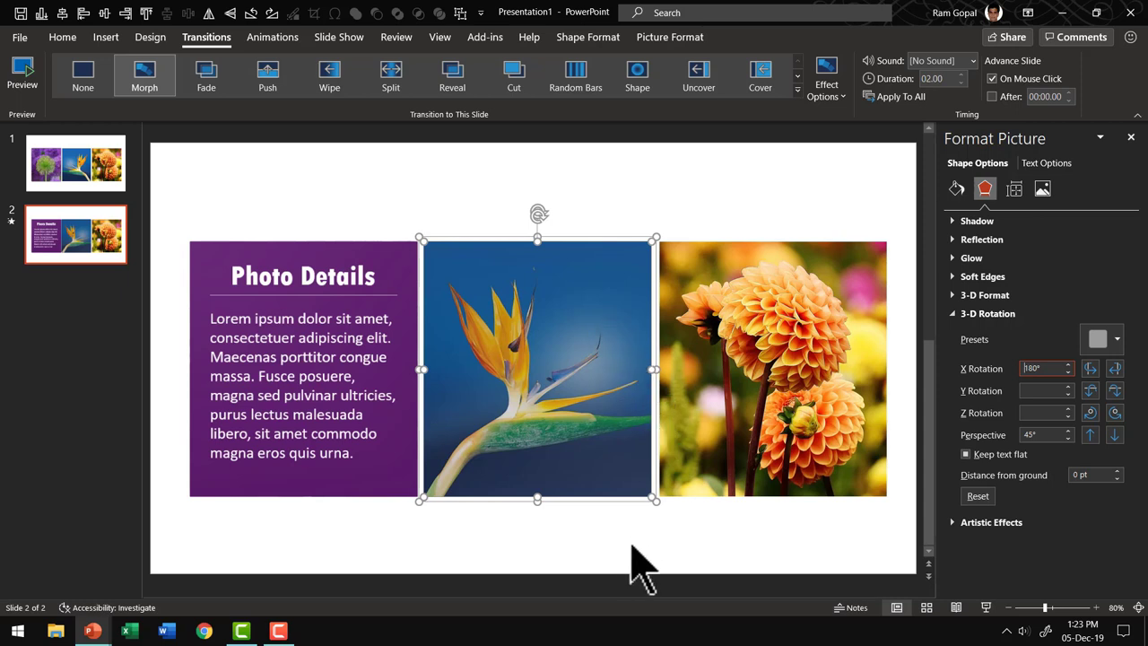
{"action": "left_click", "coordinate": [77, 275]}
Duplicate slide 2 as slide 3 and reset its middle photo's X rotation to 0°.
{"action": "right_click", "coordinate": [128, 346]}
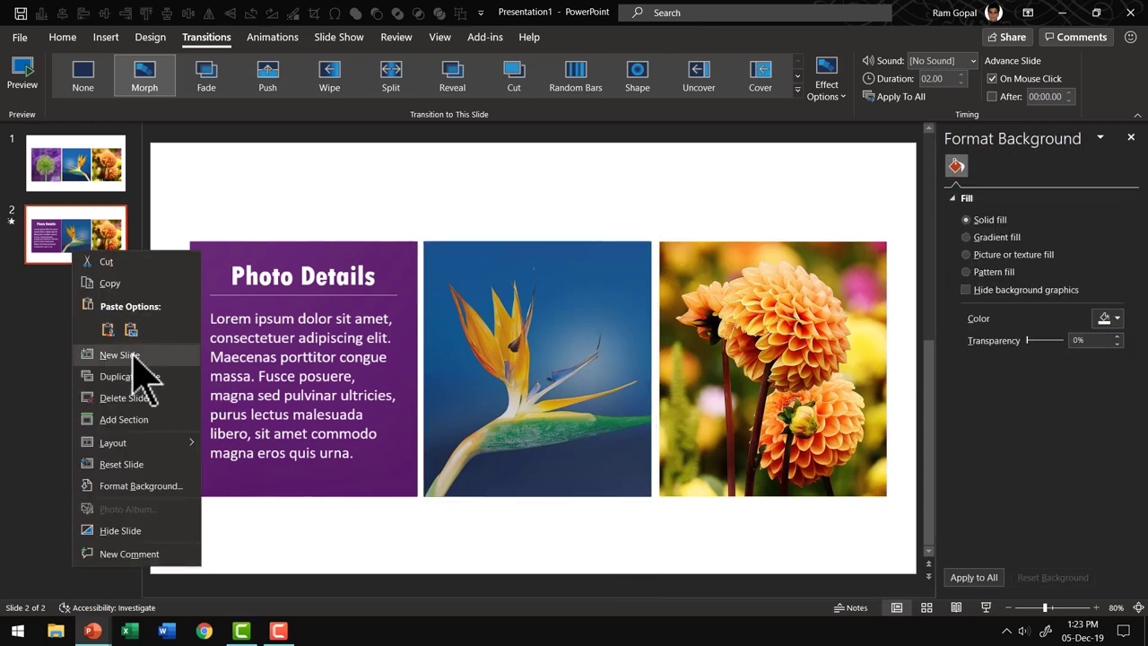
{"action": "left_click", "coordinate": [134, 377]}
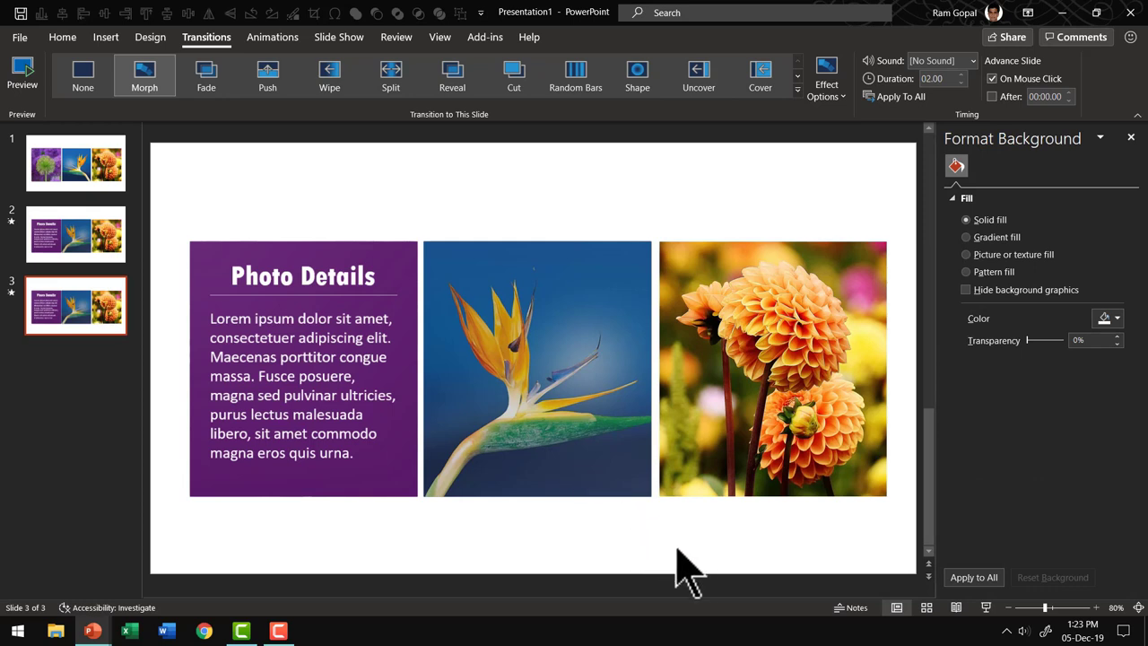
{"action": "left_click_drag", "start_coordinate": [676, 549], "coordinate": [362, 194]}
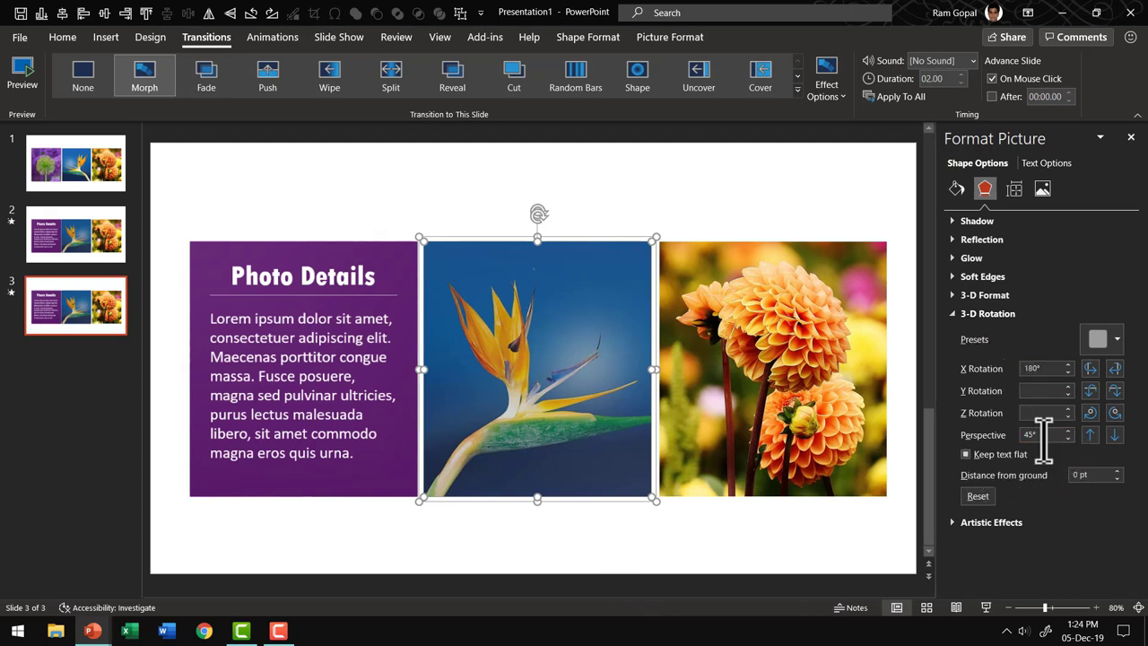
{"action": "left_click", "coordinate": [1046, 370]}
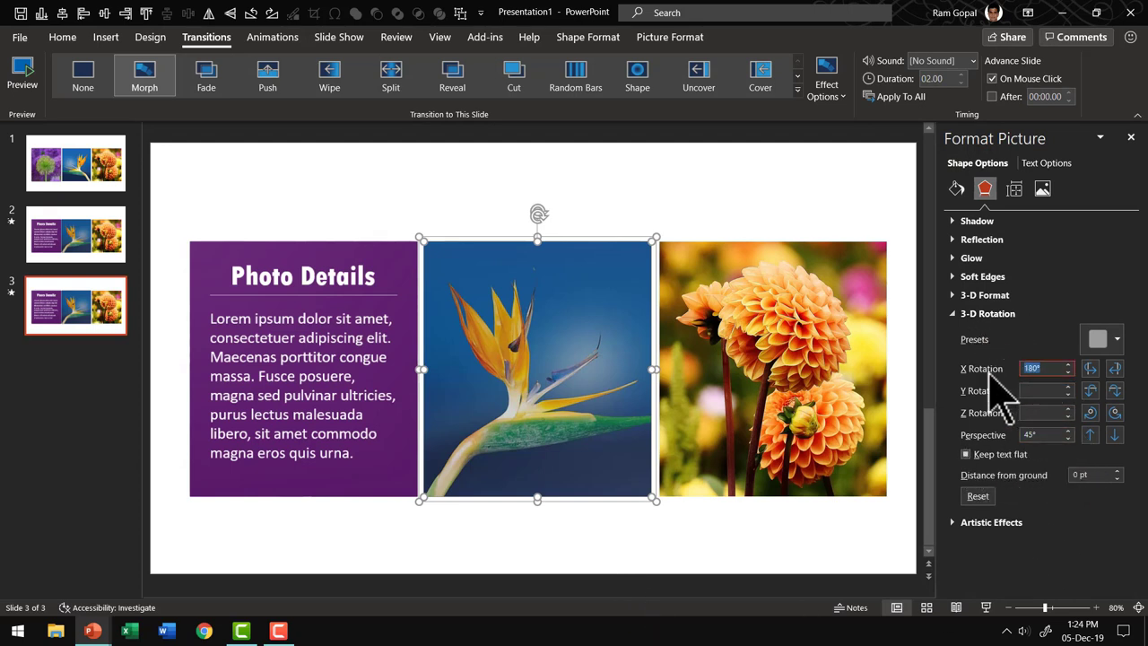
{"action": "type", "text": "0"}
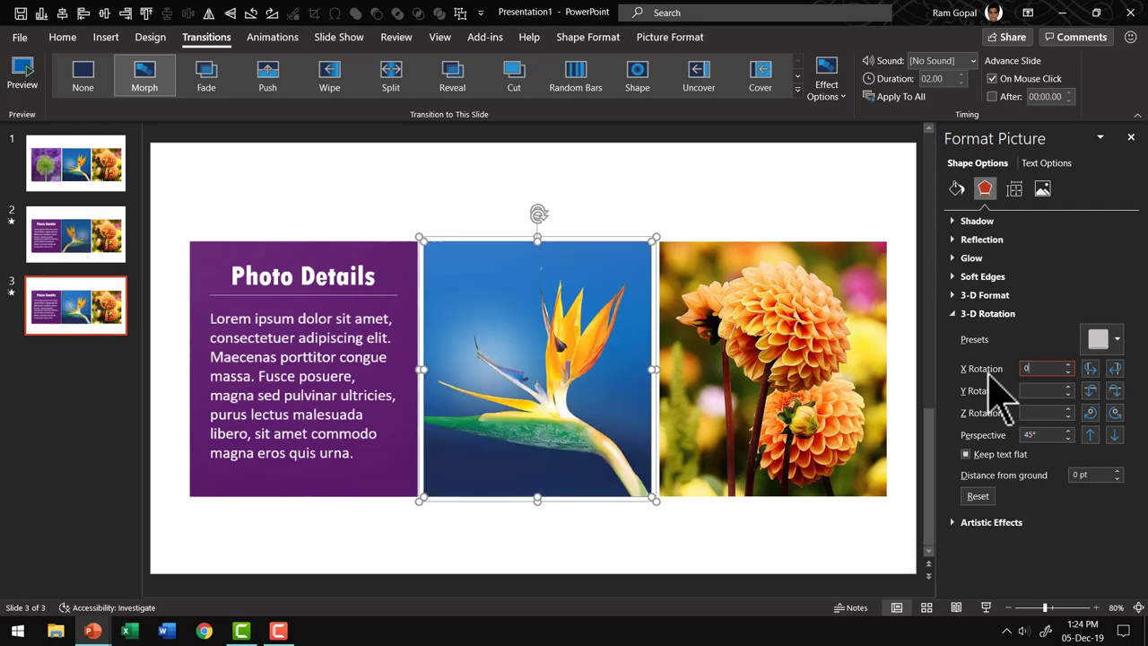
Send the middle photo to the back, behind the navy Photo Details panel.
{"action": "left_click", "coordinate": [636, 210]}
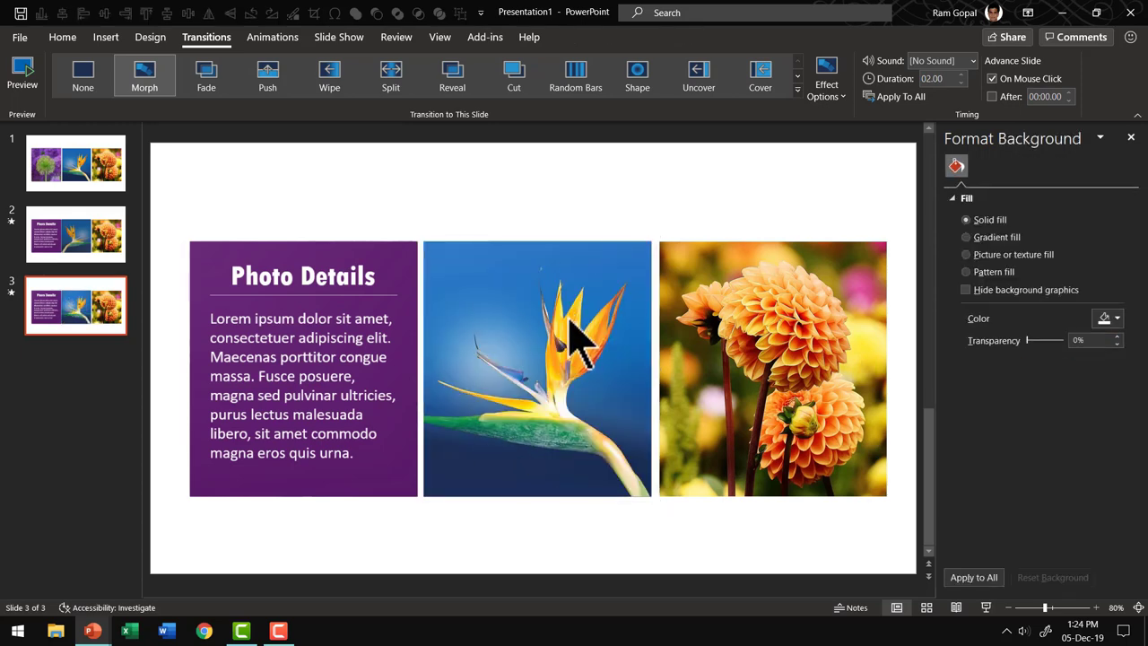
{"action": "left_click", "coordinate": [567, 314]}
{"action": "right_click", "coordinate": [567, 314]}
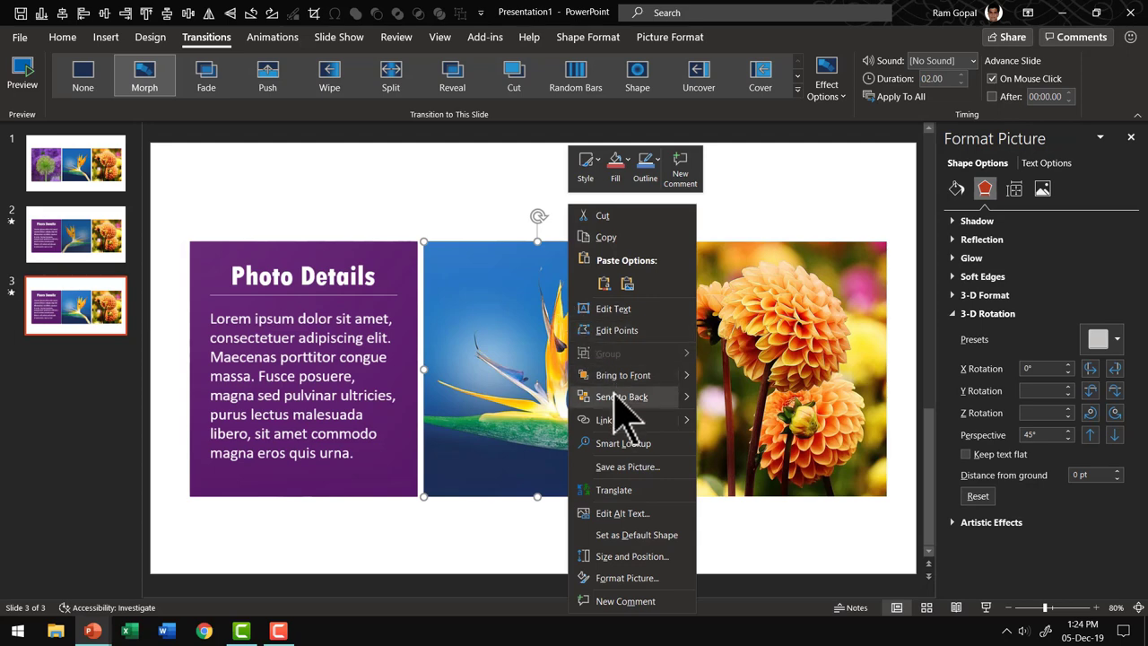
{"action": "left_click", "coordinate": [623, 421]}
{"action": "left_click", "coordinate": [610, 551]}
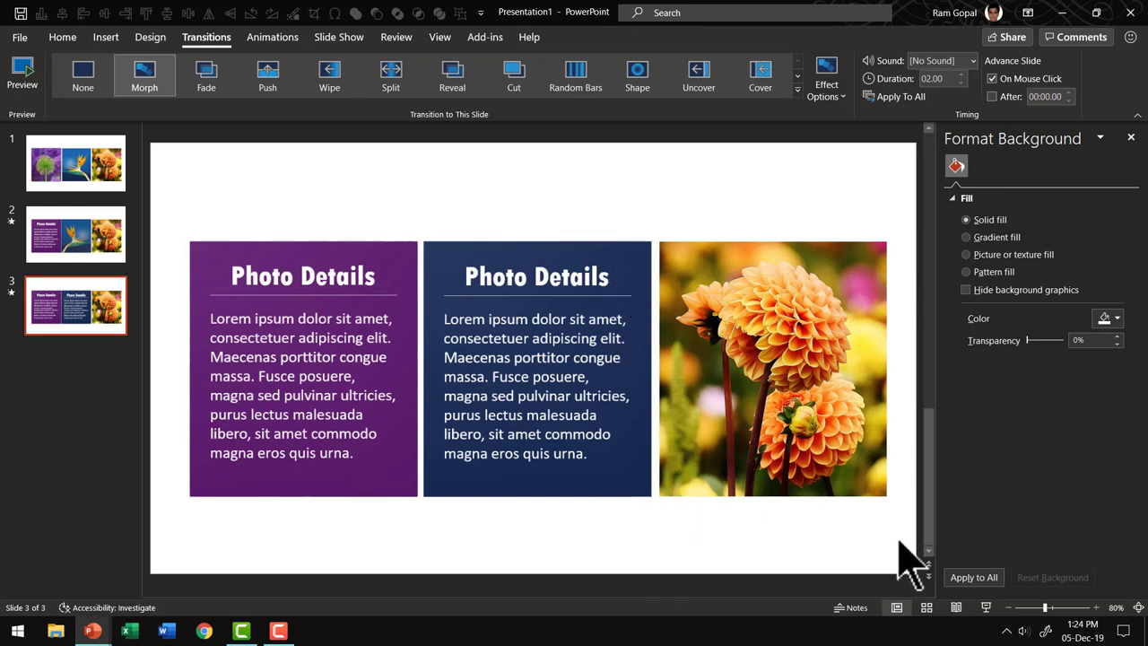
Give the dahlia photo on slide 3 the Perspective: Front preset with a 180° X rotation.
{"action": "left_click_drag", "start_coordinate": [907, 535], "coordinate": [599, 230]}
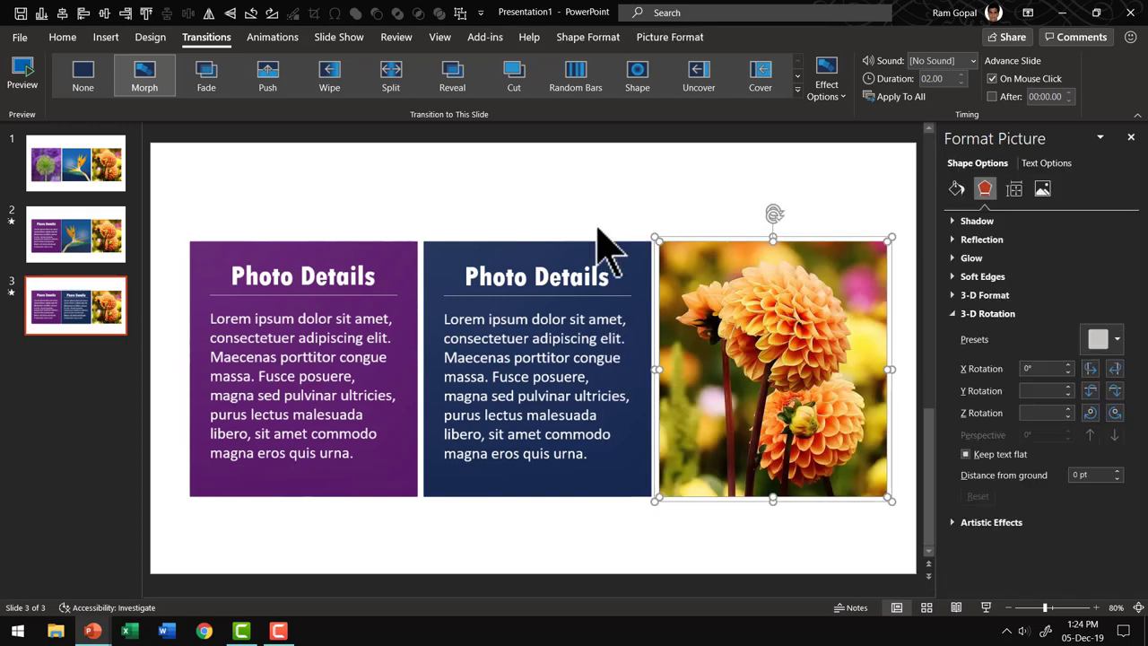
{"action": "left_click", "coordinate": [1092, 344]}
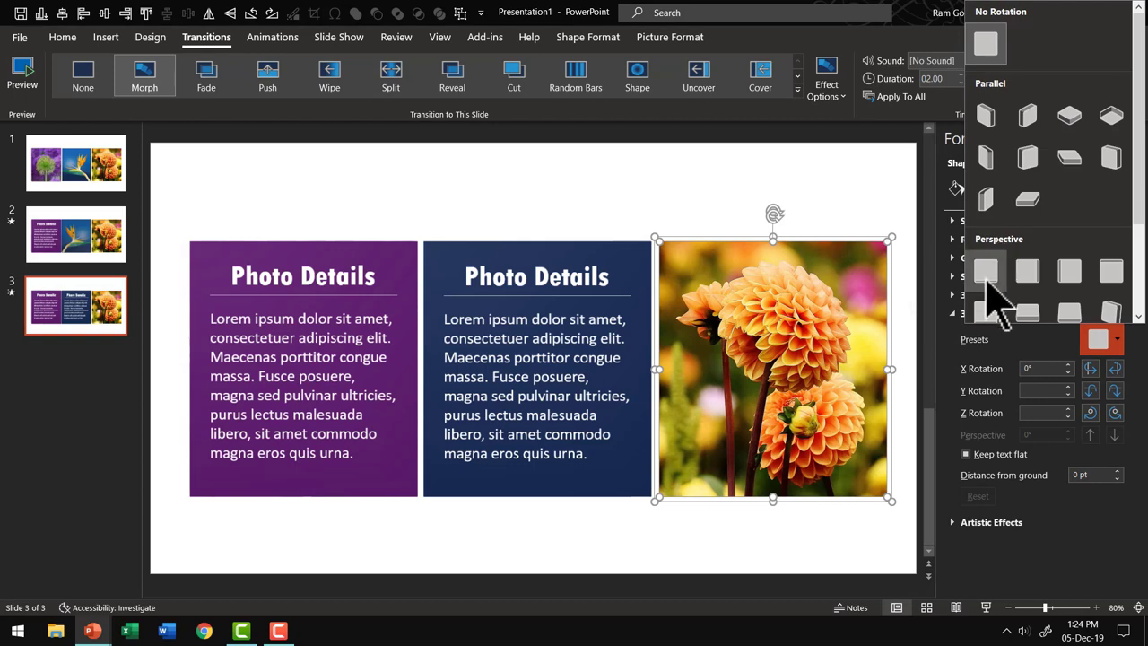
{"action": "left_click", "coordinate": [988, 284]}
{"action": "left_click", "coordinate": [1032, 369]}
{"action": "left_click_drag", "start_coordinate": [1041, 367], "coordinate": [1004, 370]}
{"action": "type", "text": "180"}
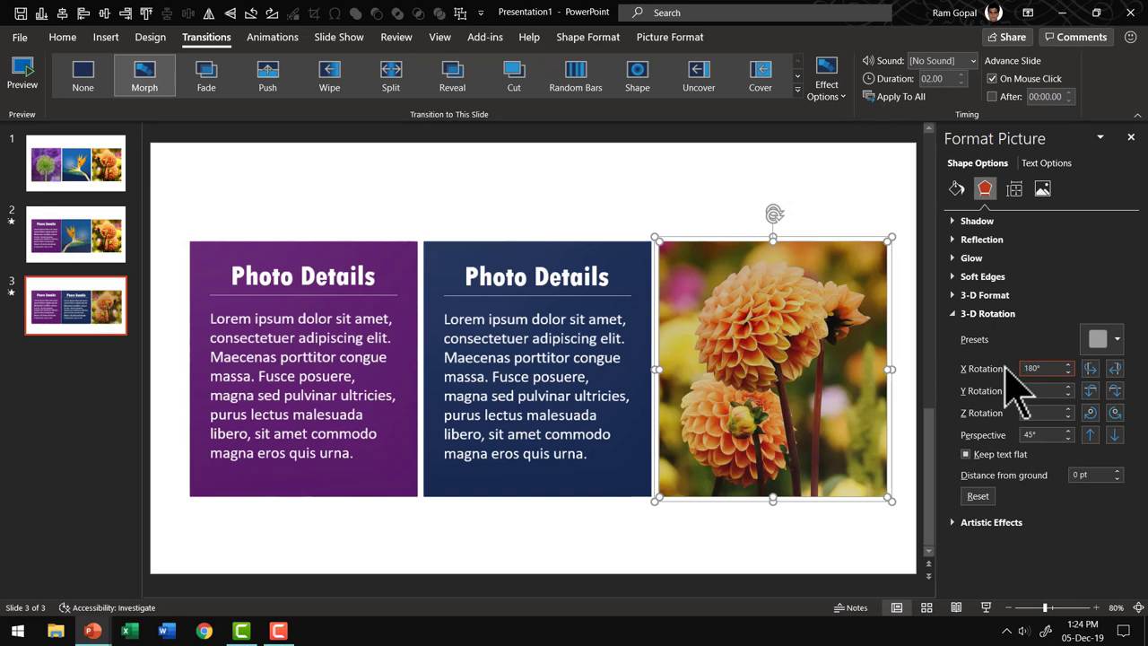
Duplicate slide 3 as slide 4 and select its dahlia photo.
{"action": "right_click", "coordinate": [90, 325]}
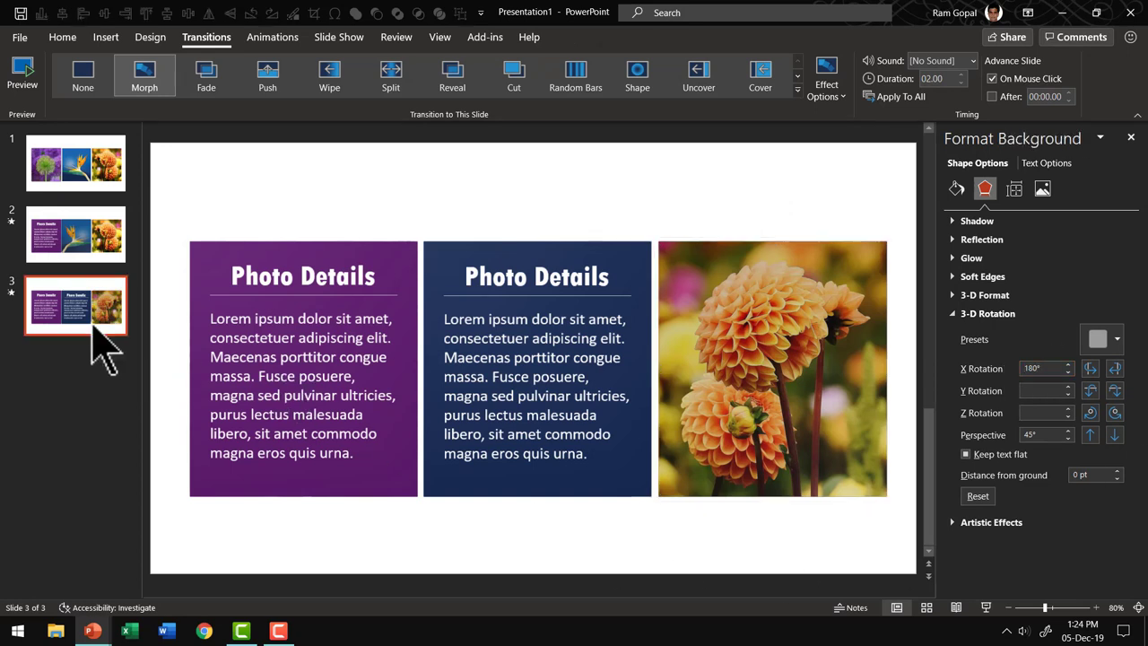
{"action": "left_click", "coordinate": [153, 133]}
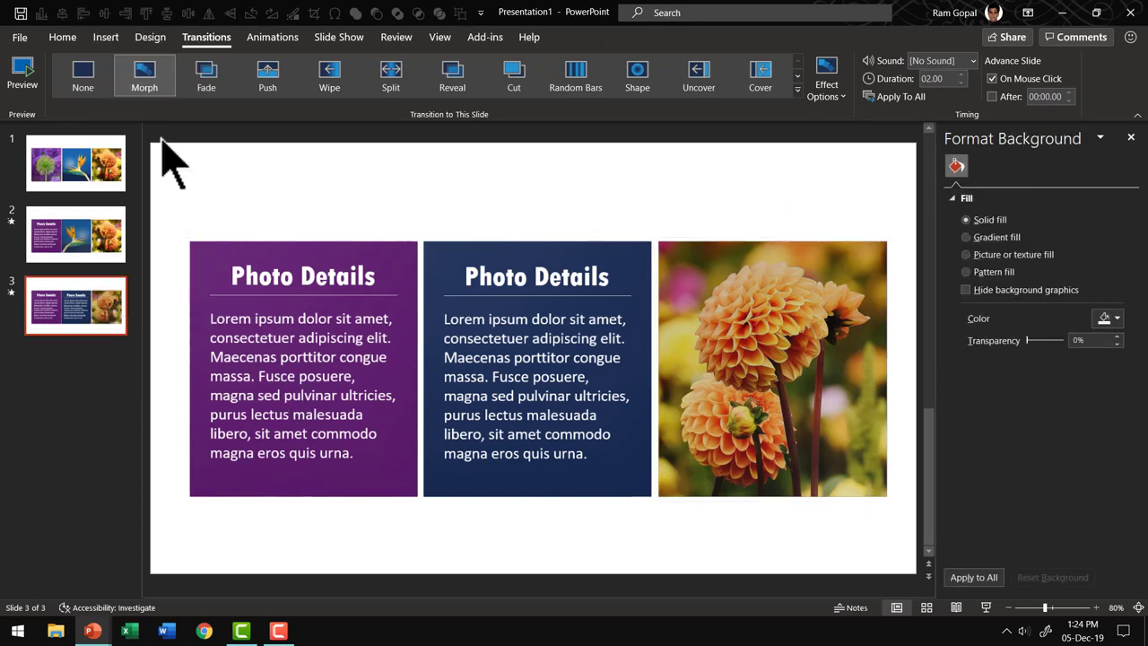
{"action": "left_click_drag", "start_coordinate": [905, 535], "coordinate": [617, 203]}
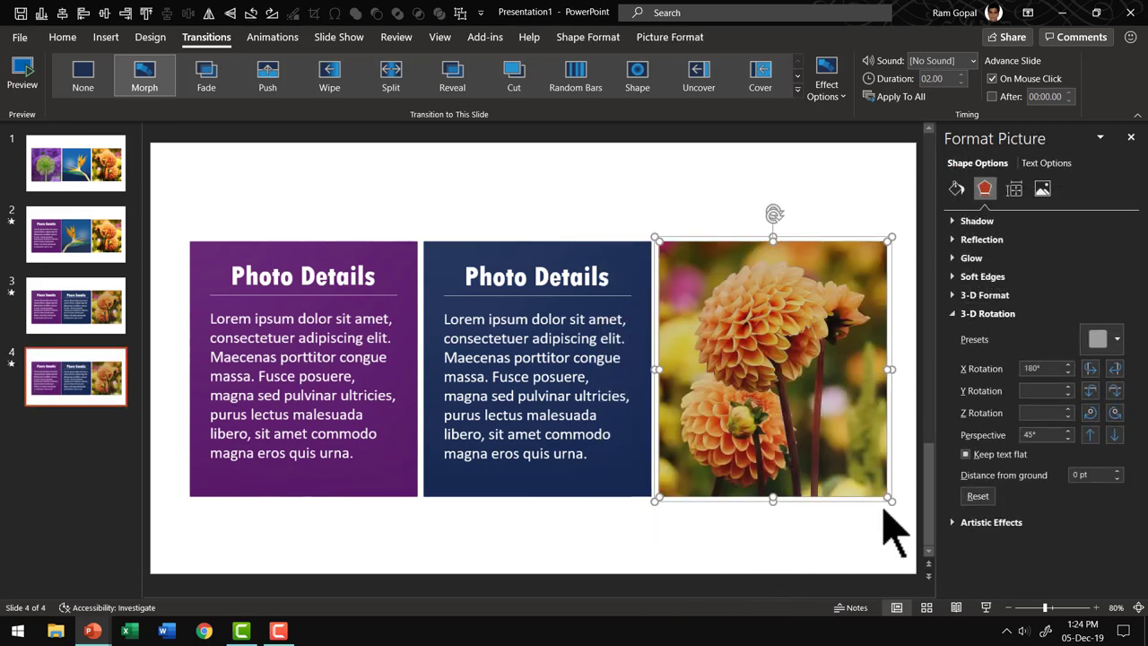
Reset the dahlia photo's X rotation to 0° and send it behind the orange panel.
{"action": "left_click", "coordinate": [1000, 367]}
{"action": "type", "text": "0"}
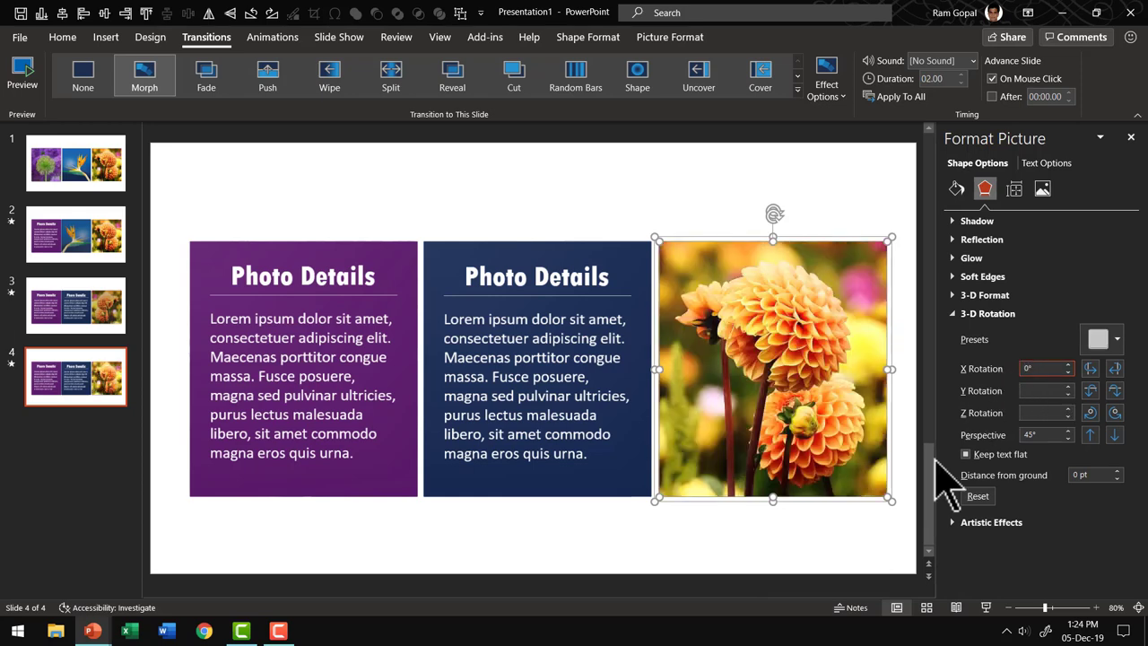
{"action": "left_click", "coordinate": [816, 517]}
{"action": "left_click", "coordinate": [791, 327]}
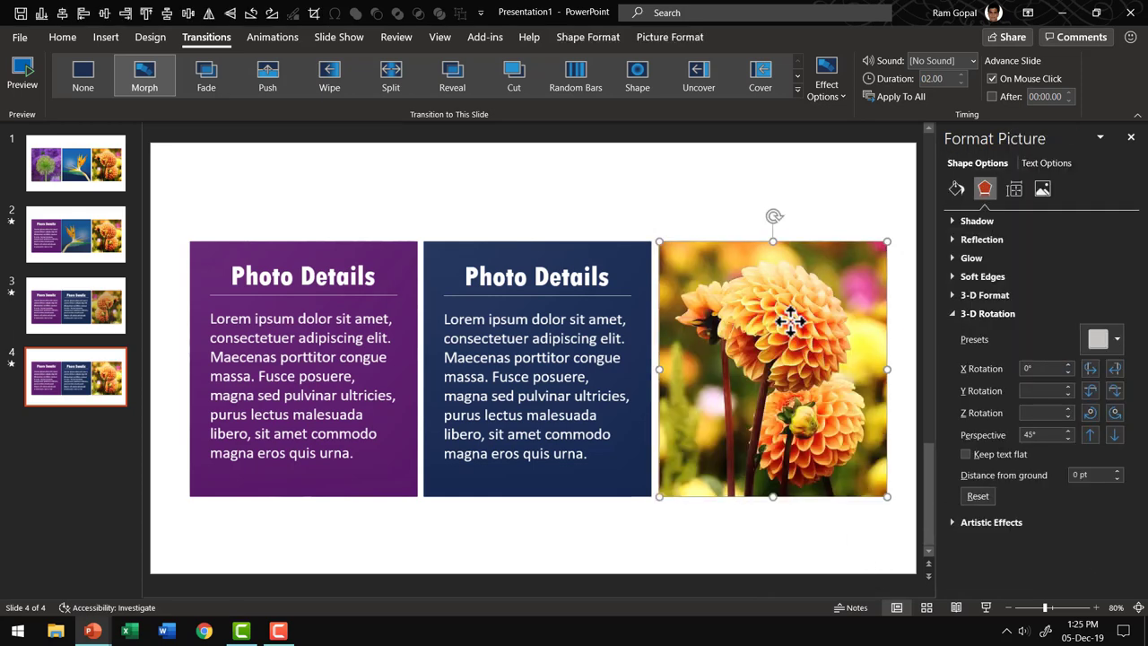
{"action": "right_click", "coordinate": [791, 327]}
{"action": "left_click", "coordinate": [847, 408]}
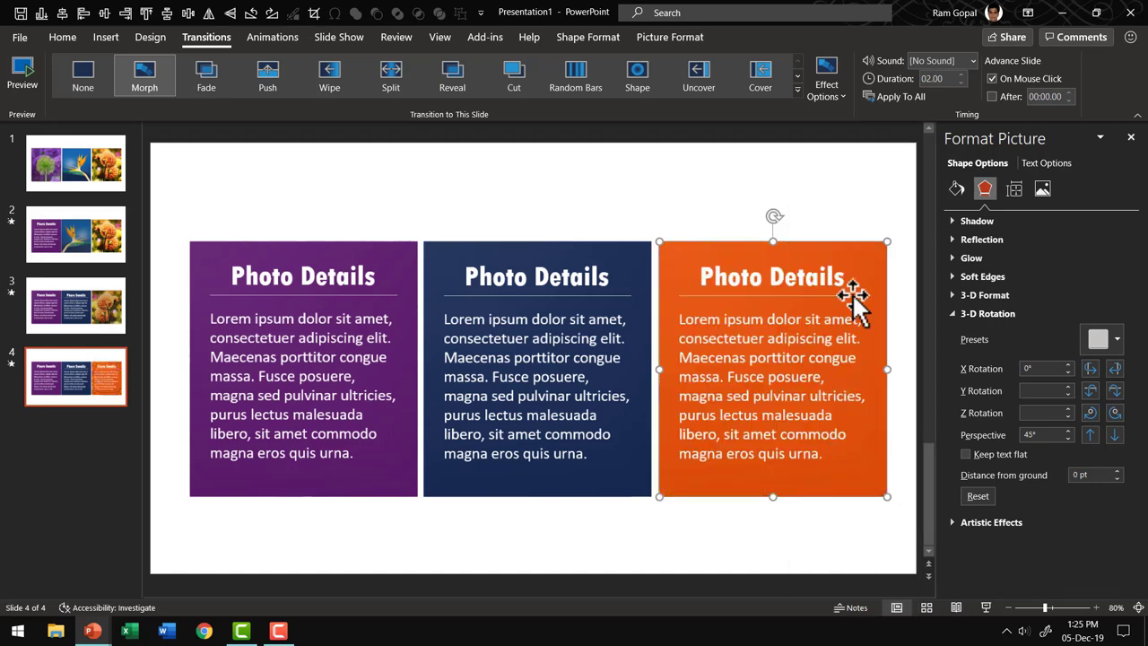
{"action": "left_click", "coordinate": [799, 527]}
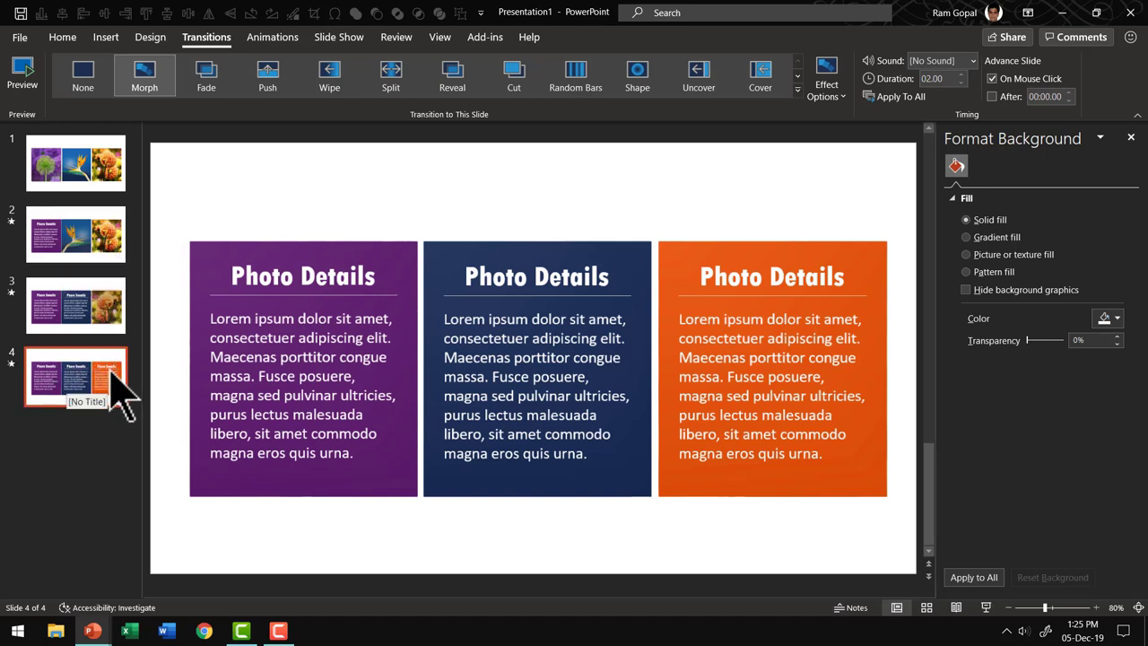
Start the slide show from slide 1.
{"action": "left_click", "coordinate": [96, 183]}
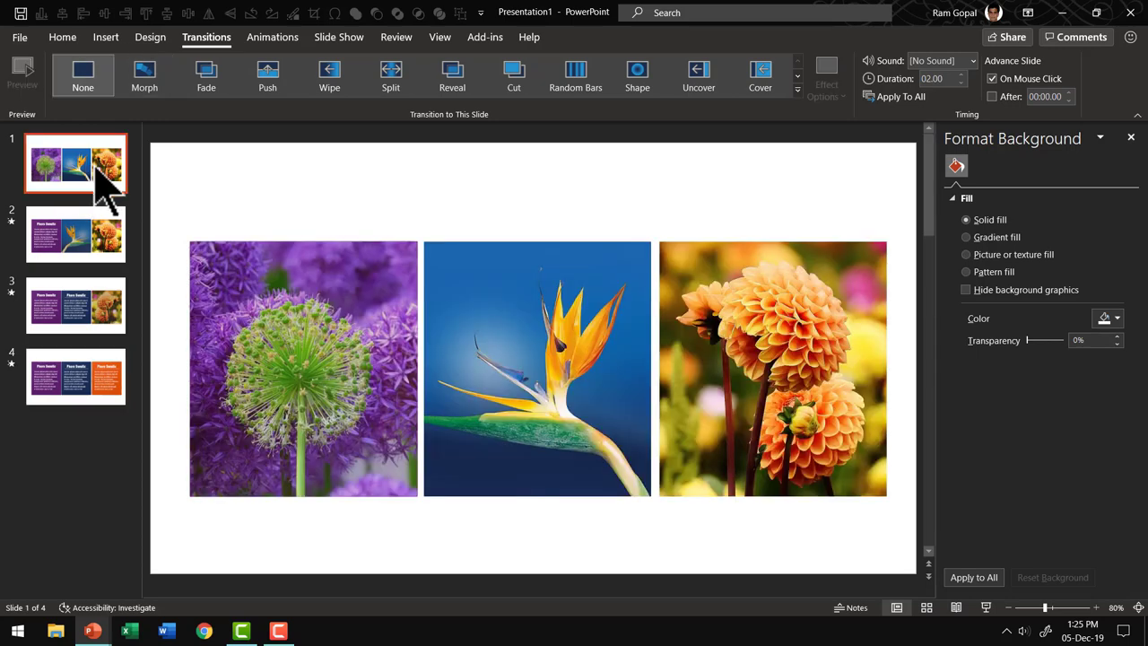
{"action": "left_click", "coordinate": [986, 607]}
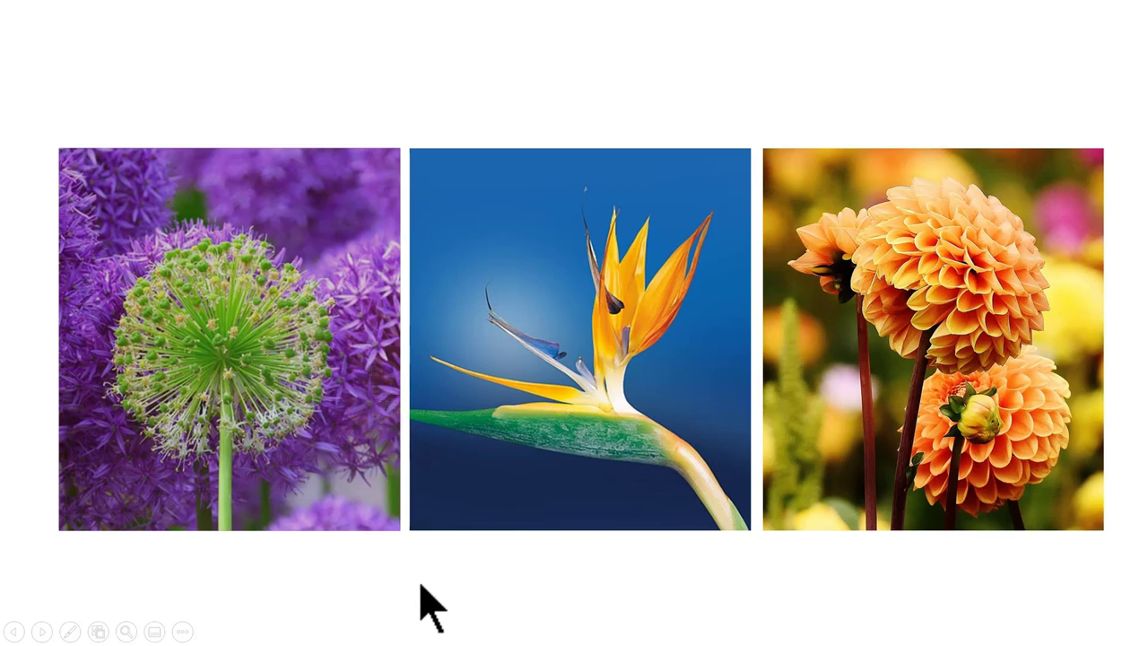
Advance through the slide show so each photo flips into its purple, navy and orange panel.
{"action": "left_click", "coordinate": [737, 628]}
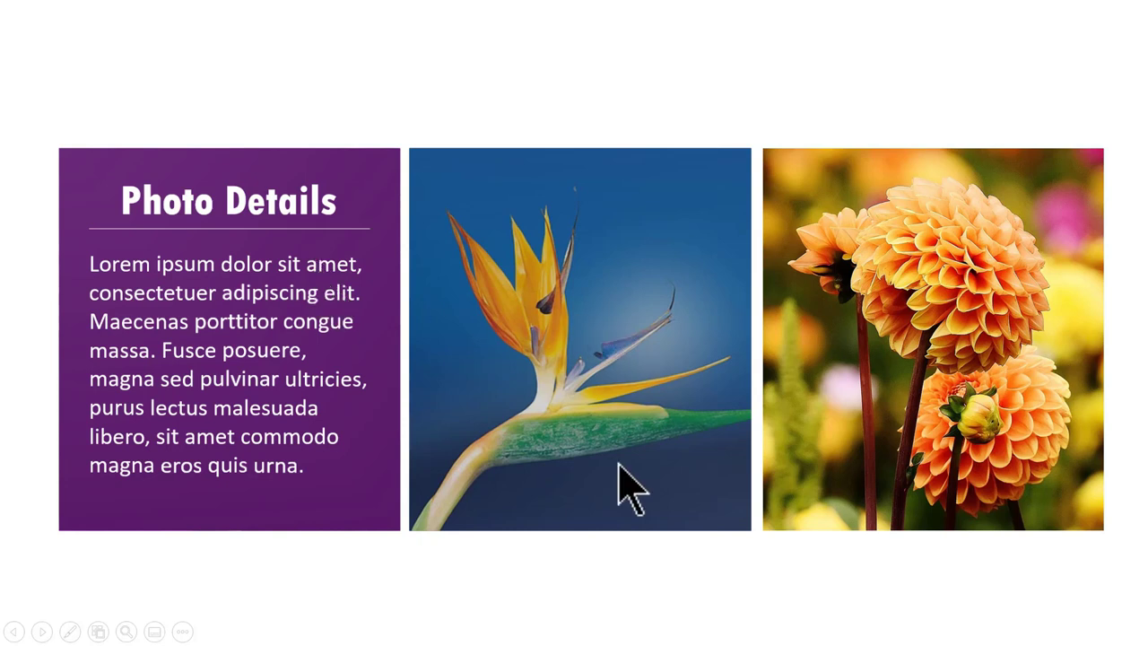
{"action": "left_click", "coordinate": [856, 619]}
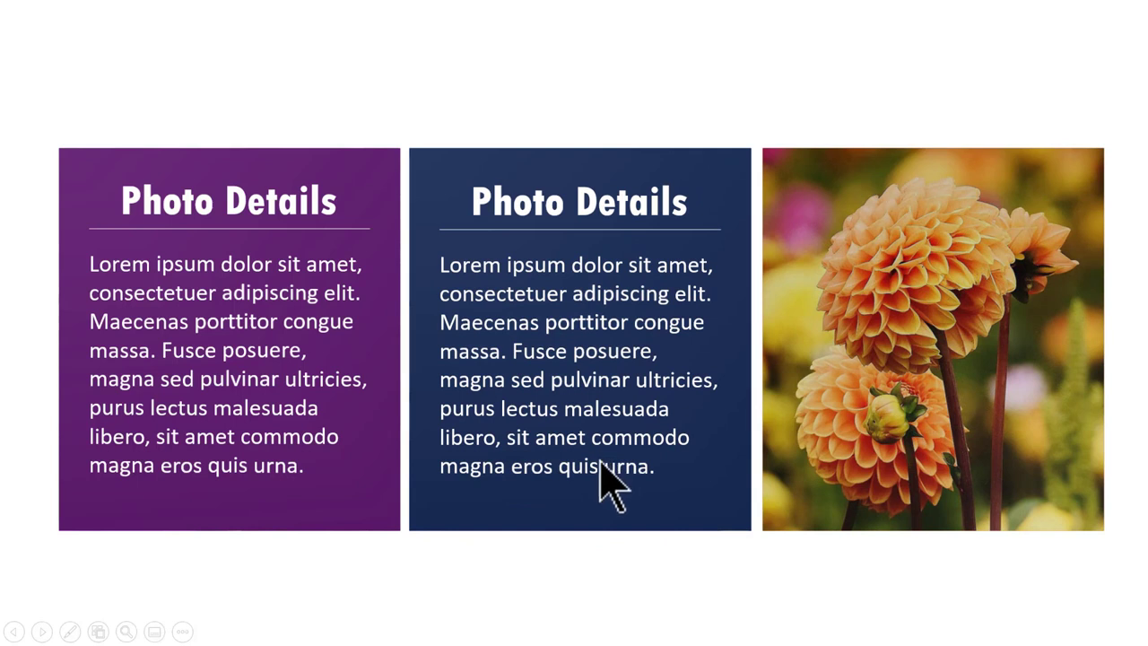
{"action": "left_click", "coordinate": [935, 594]}
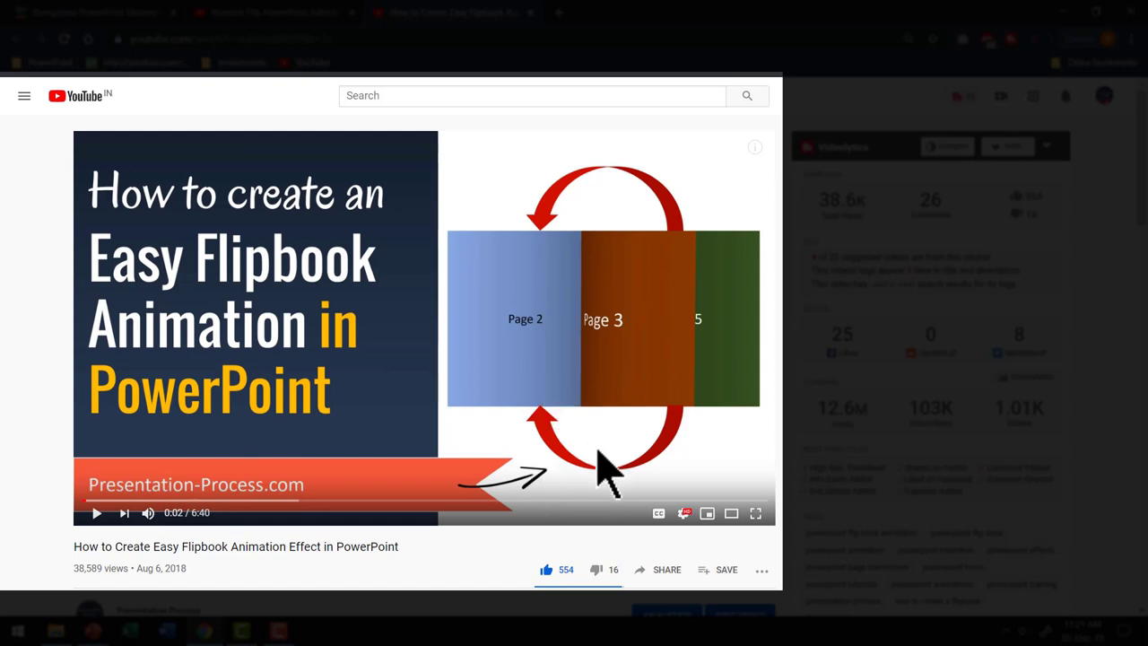
View the Number Flip tutorial, then bring the Presentation3 PowerPoint window back to the front.
{"action": "left_click", "coordinate": [261, 12]}
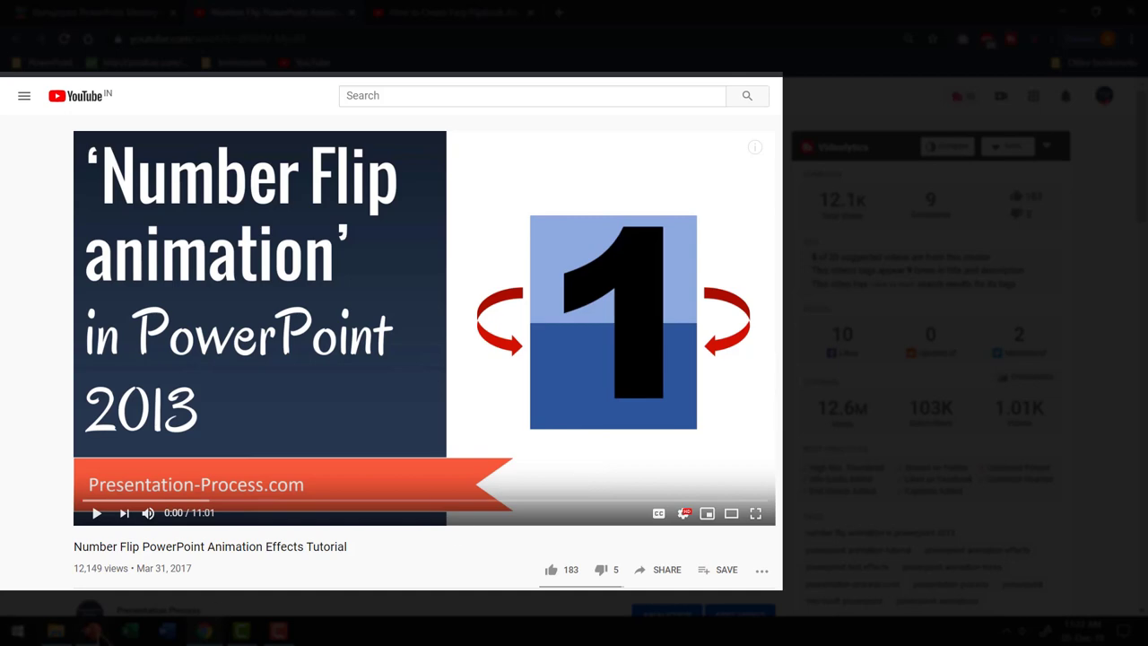
{"action": "mouse_move", "coordinate": [94, 632]}
{"action": "left_click", "coordinate": [242, 561]}
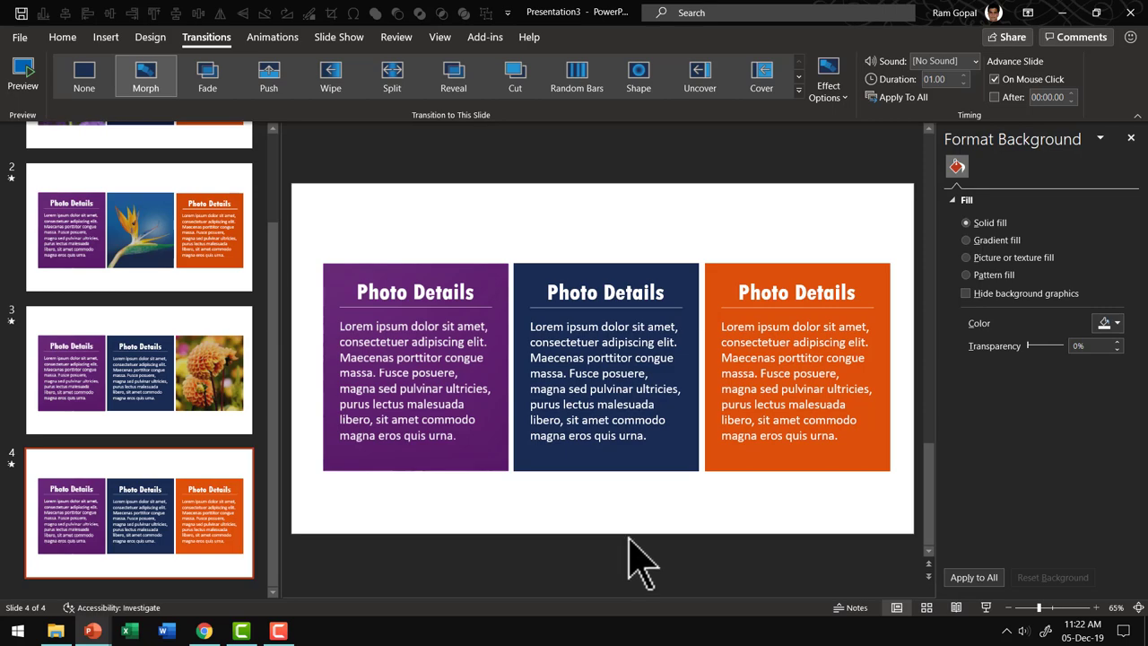
Switch to the PowerPoint Mastery Program page in Chrome and scroll down slightly.
{"action": "key", "text": "alt+Tab"}
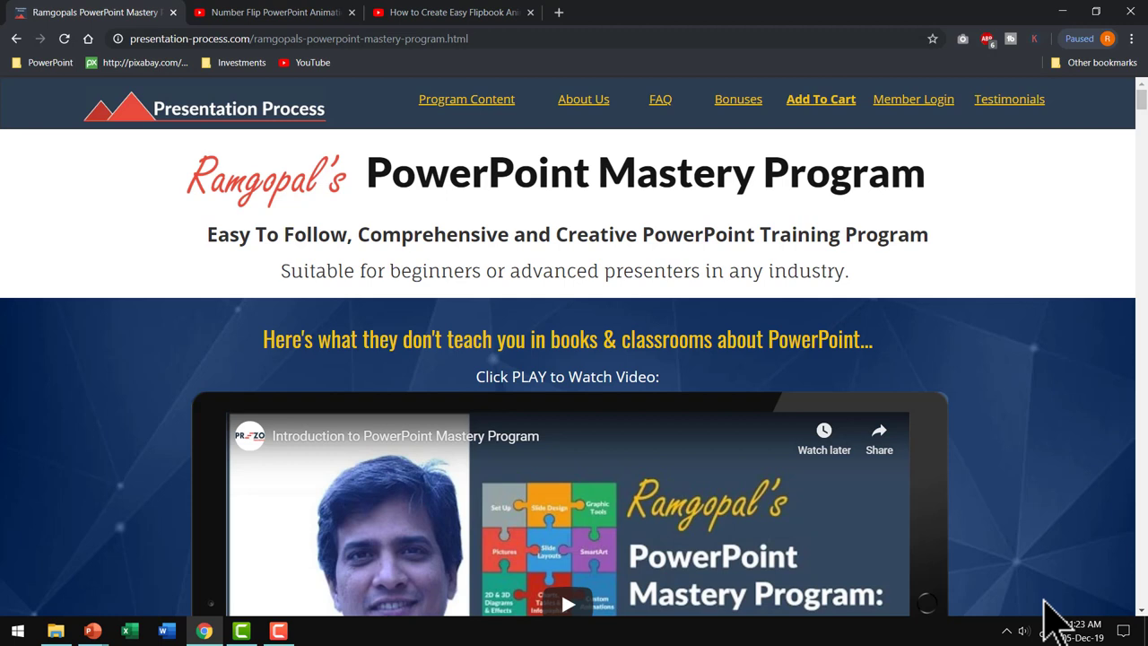
{"action": "scroll", "coordinate": [1058, 525], "scroll_direction": "down", "scroll_amount": 1}
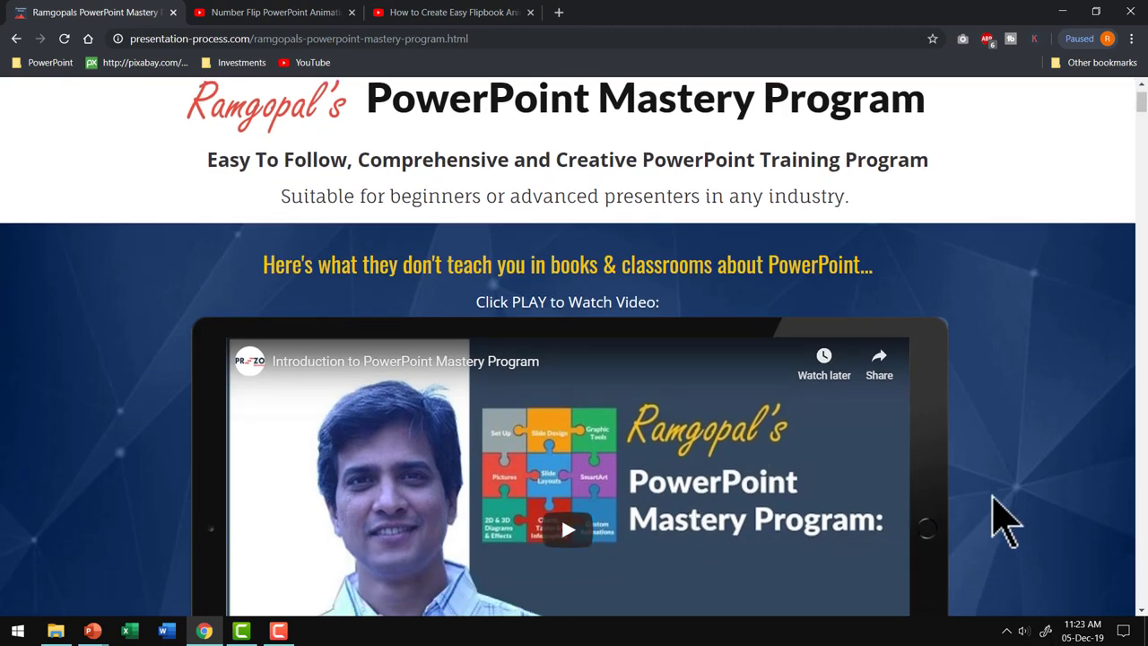